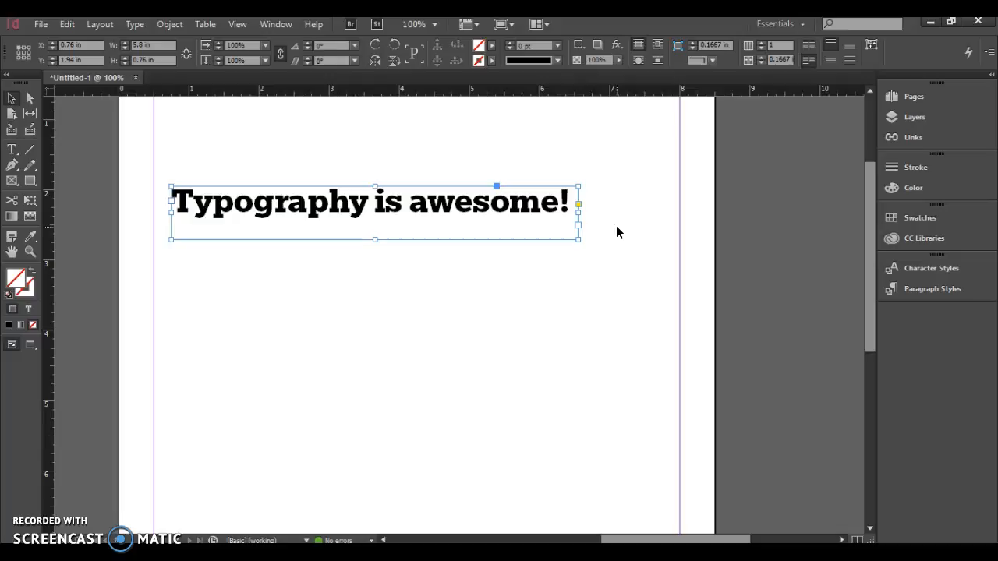
- Switch the workspace from Essentials to Typography
{"action": "left_click", "coordinate": [551, 164]}
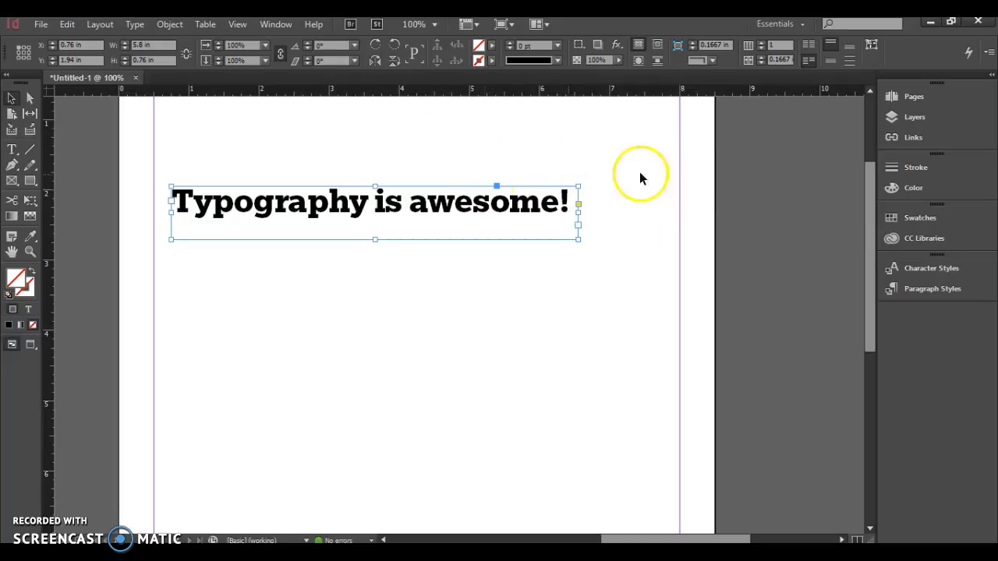
{"action": "left_click", "coordinate": [269, 26]}
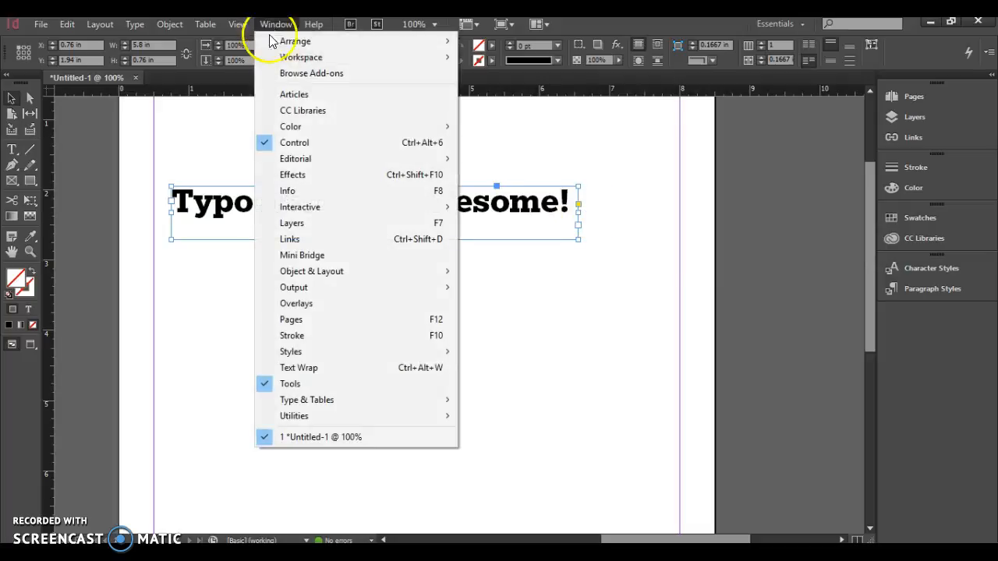
{"action": "mouse_move", "coordinate": [311, 65]}
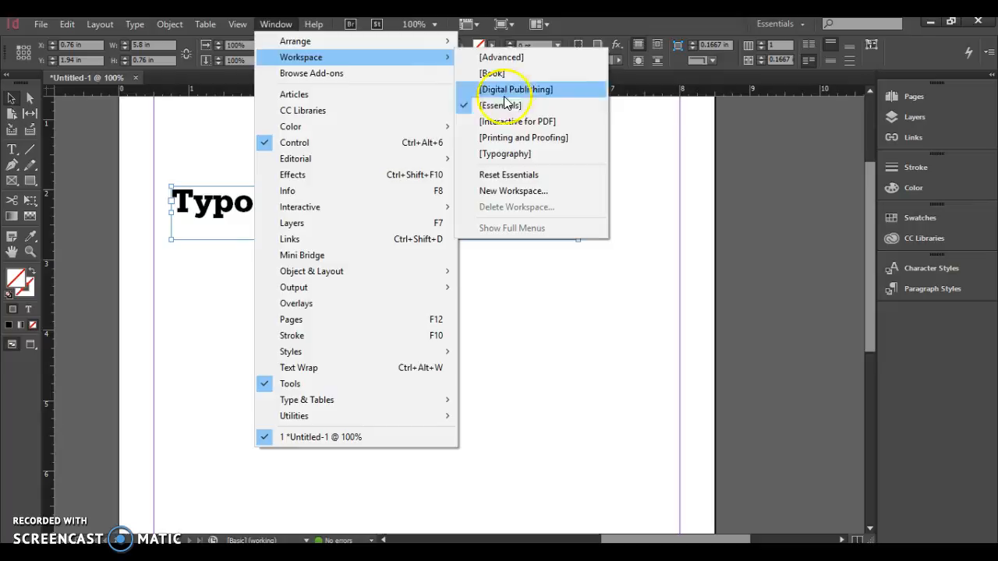
{"action": "left_click", "coordinate": [506, 154]}
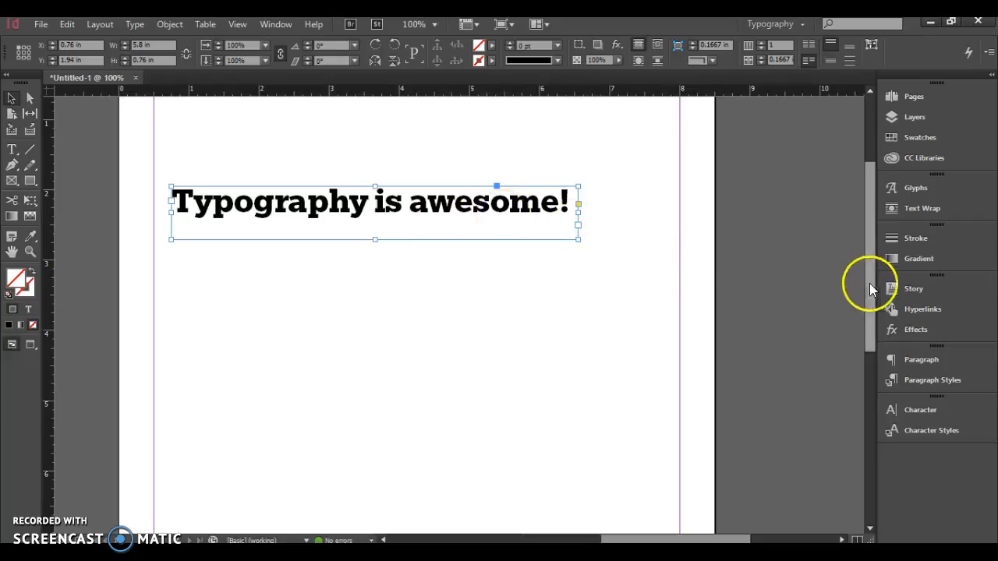
- Open the Effects settings for the headline frame and review the available opacity control and blending modes
{"action": "left_click", "coordinate": [911, 328]}
{"action": "left_click", "coordinate": [845, 296]}
{"action": "left_click", "coordinate": [866, 295]}
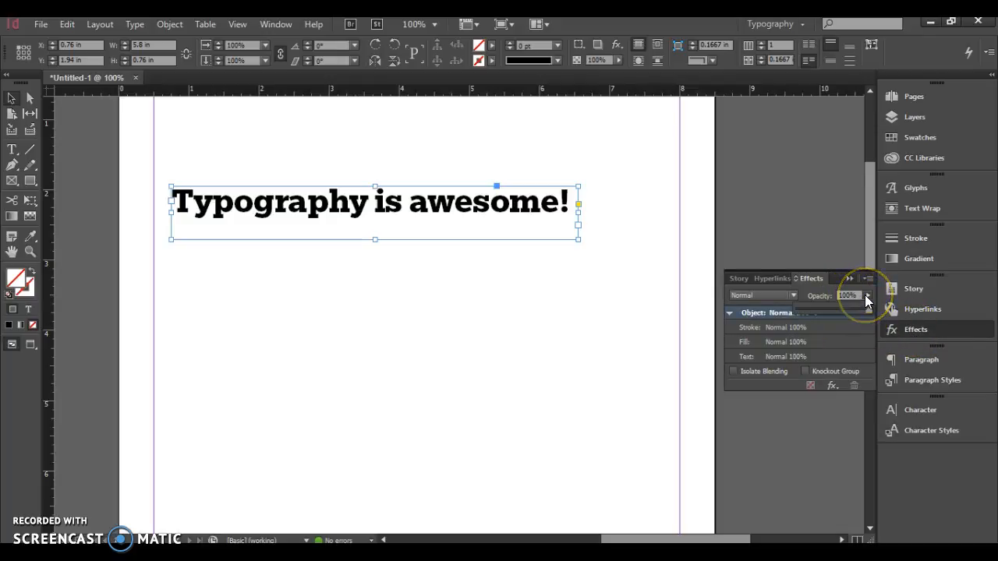
{"action": "mouse_move", "coordinate": [869, 309]}
{"action": "left_mouse_down"}
{"action": "mouse_move", "coordinate": [818, 311]}
{"action": "mouse_move", "coordinate": [867, 302]}
{"action": "left_mouse_up"}
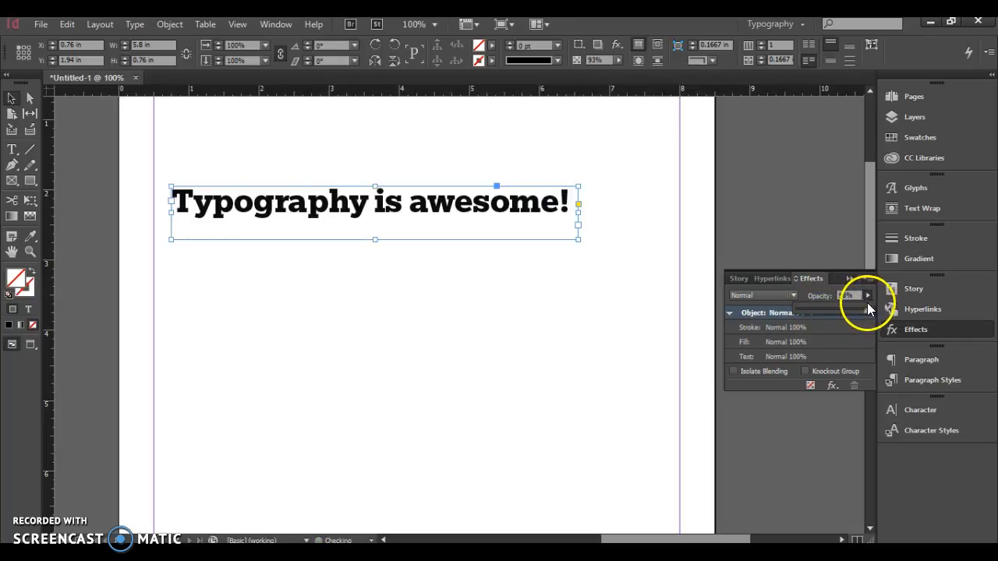
{"action": "left_click", "coordinate": [795, 296]}
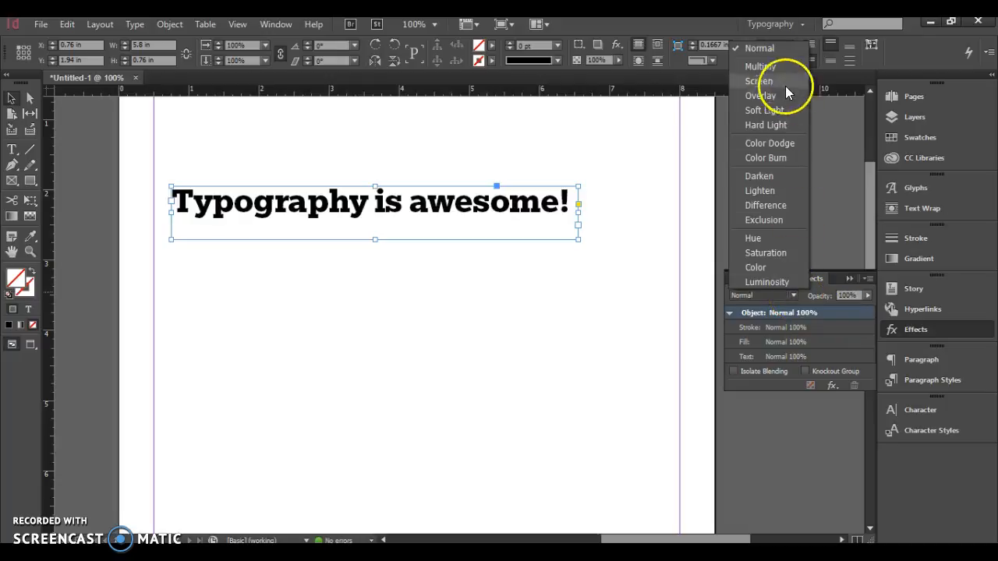
{"action": "left_click", "coordinate": [826, 299]}
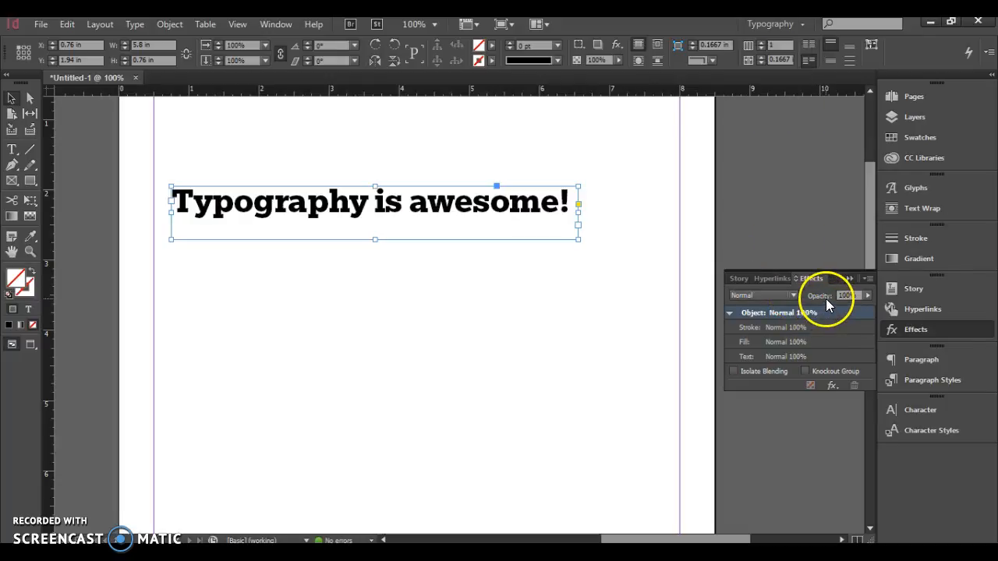
- Add a Drop Shadow effect to the headline frame with 91% opacity
{"action": "left_click", "coordinate": [832, 385]}
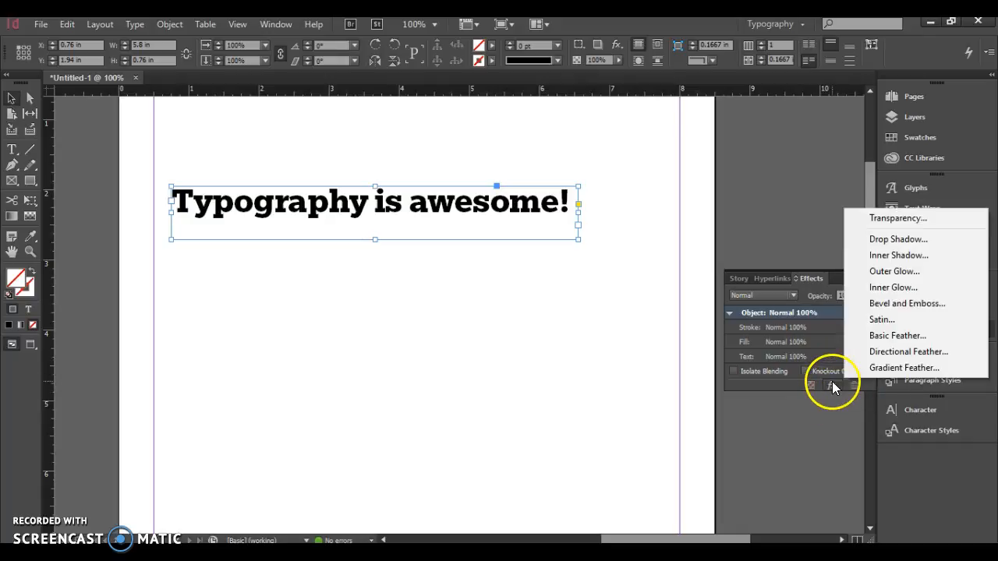
{"action": "left_click", "coordinate": [899, 239]}
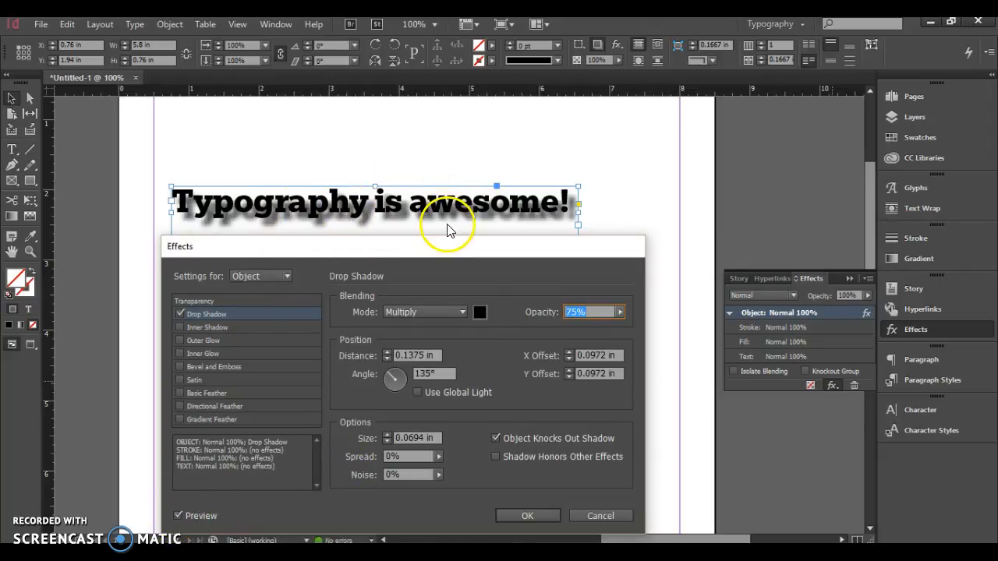
{"action": "left_click", "coordinate": [621, 312]}
{"action": "mouse_move", "coordinate": [605, 327]}
{"action": "left_mouse_down"}
{"action": "mouse_move", "coordinate": [617, 326]}
{"action": "mouse_move", "coordinate": [587, 323]}
{"action": "mouse_move", "coordinate": [617, 326]}
{"action": "left_mouse_up"}
{"action": "left_click", "coordinate": [514, 303]}
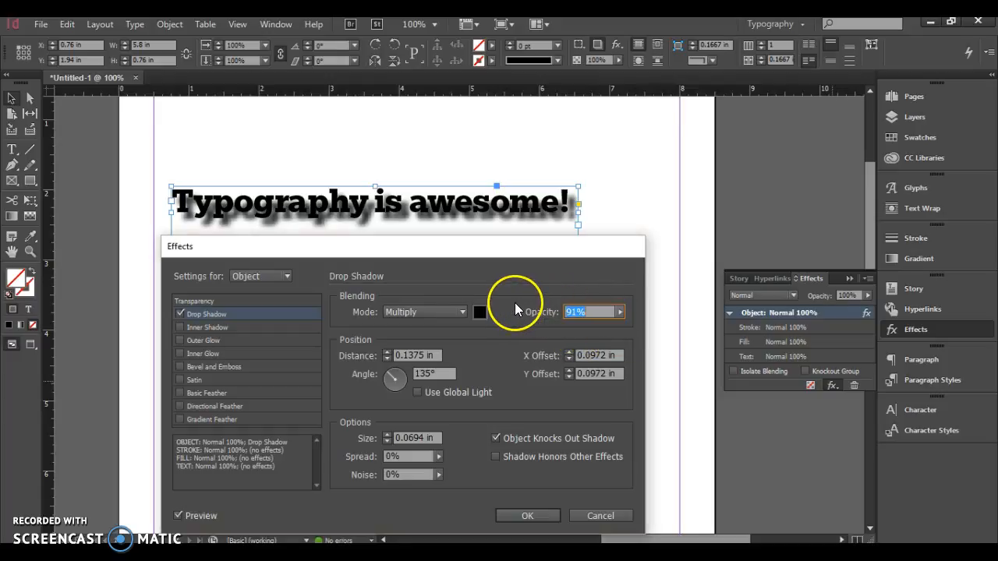
- Set both the X and Y offsets of the drop shadow to 0.125 in
{"action": "left_click", "coordinate": [568, 352]}
{"action": "left_click", "coordinate": [568, 351]}
{"action": "left_click", "coordinate": [568, 353]}
{"action": "left_click", "coordinate": [569, 360]}
{"action": "left_click", "coordinate": [569, 359]}
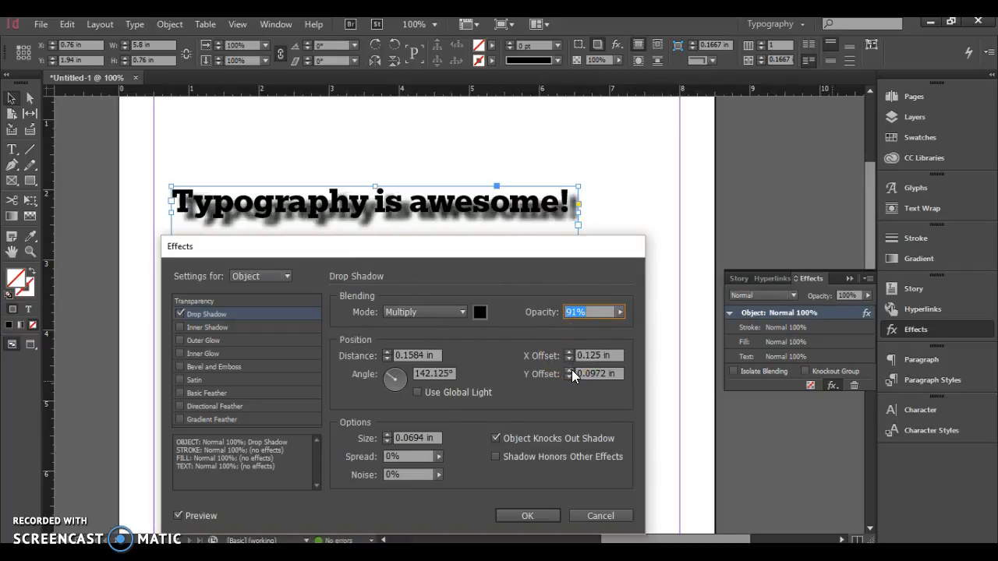
{"action": "left_click", "coordinate": [570, 369]}
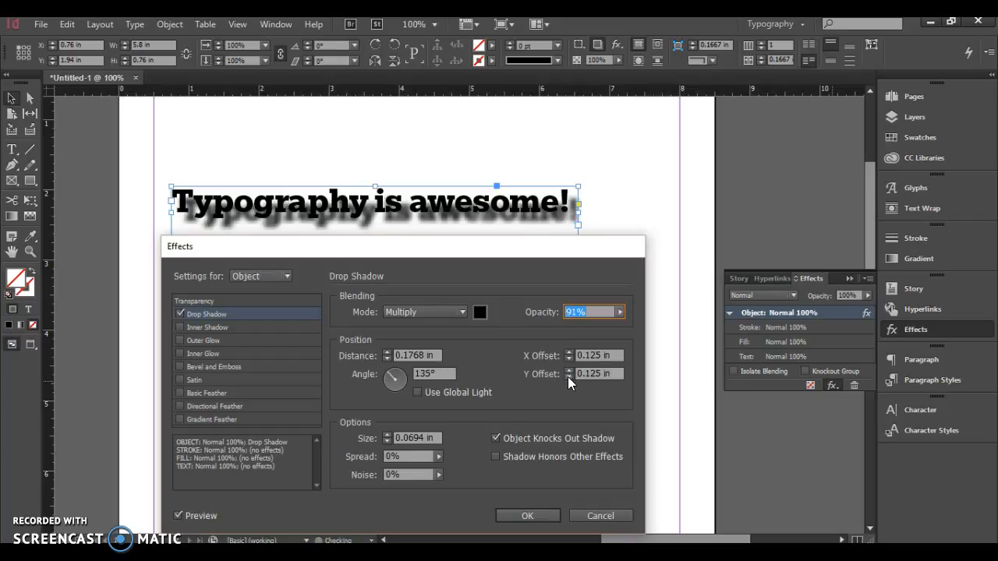
- Set the drop shadow's distance to 0.1875 in and its size to 0.0625 in
{"action": "left_click", "coordinate": [388, 352]}
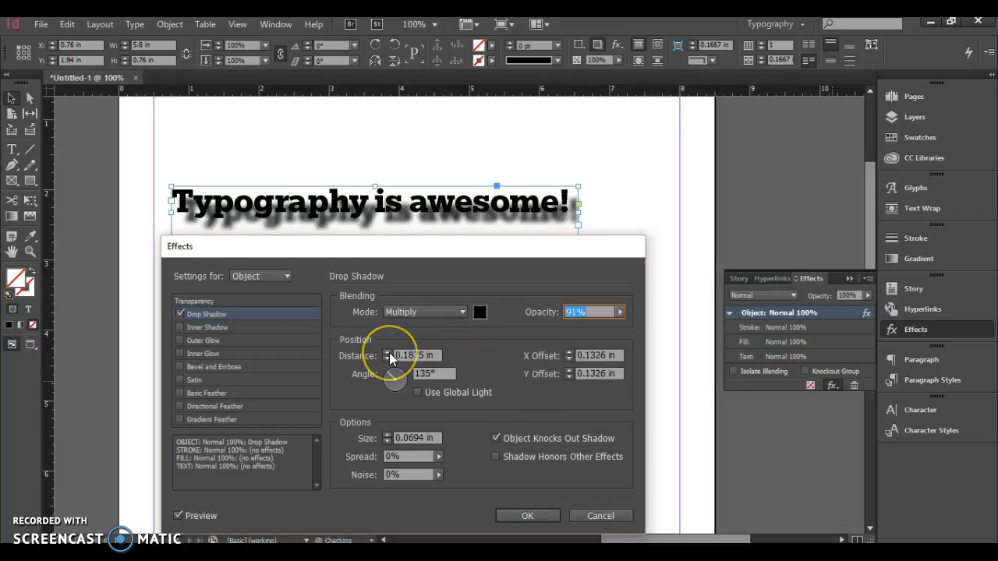
{"action": "left_click", "coordinate": [385, 359]}
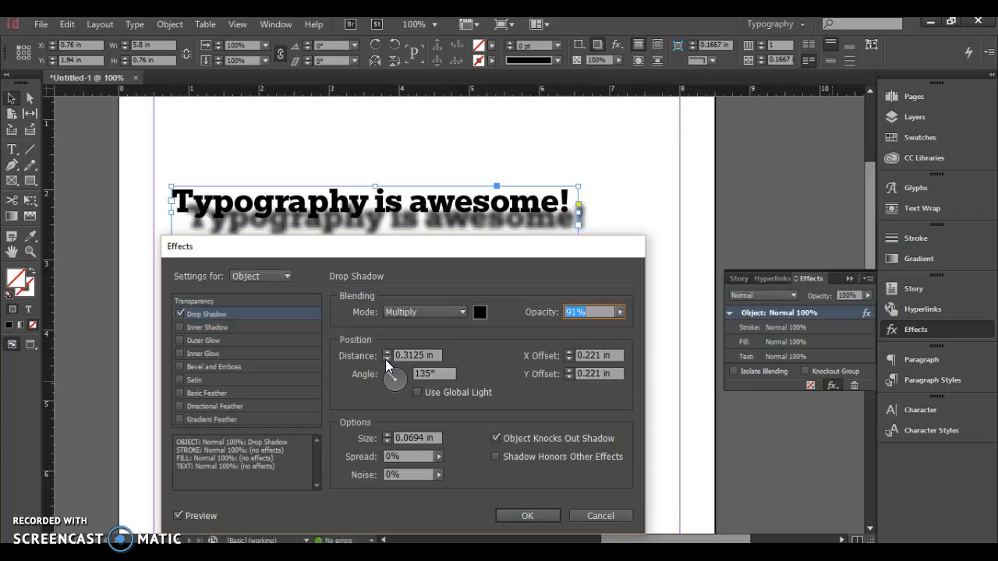
{"action": "left_click", "coordinate": [400, 435]}
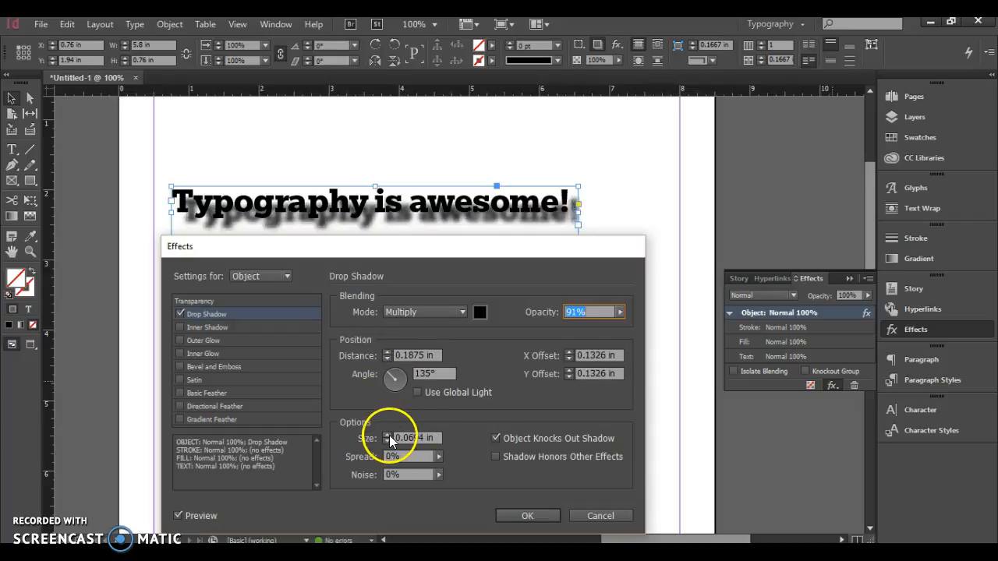
{"action": "left_click", "coordinate": [387, 434]}
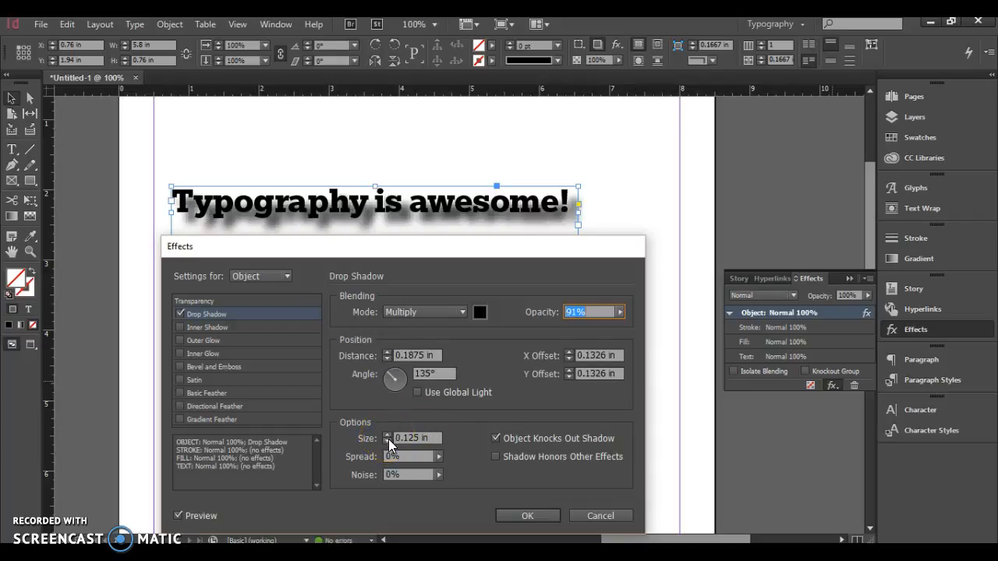
{"action": "left_click", "coordinate": [390, 442]}
{"action": "left_click", "coordinate": [390, 442]}
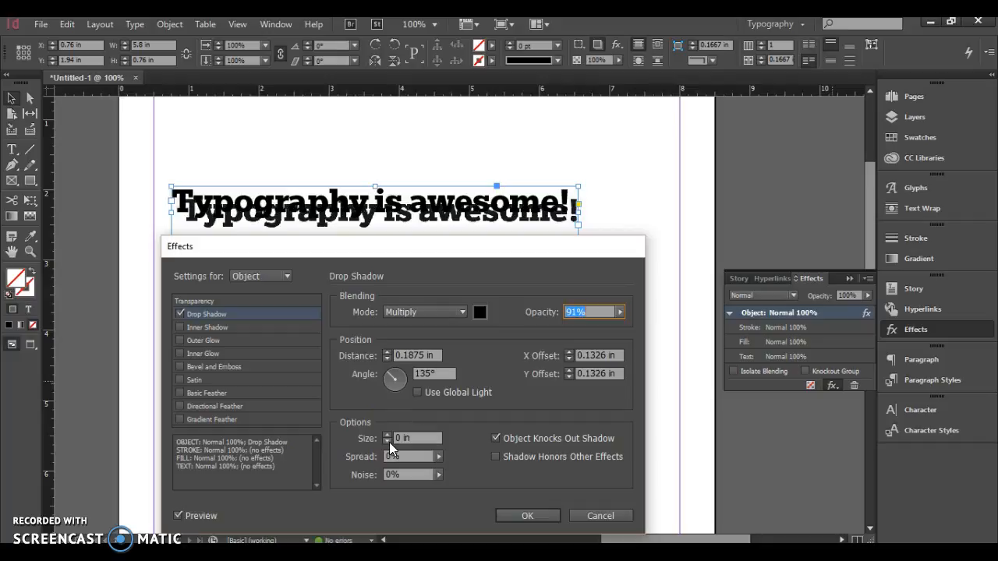
{"action": "left_click", "coordinate": [387, 433]}
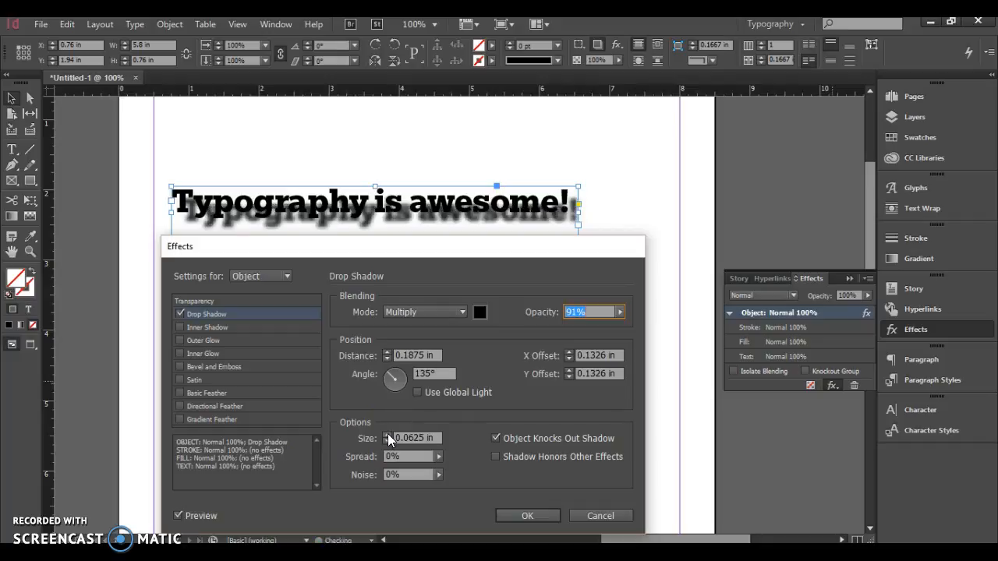
{"action": "left_click", "coordinate": [387, 434]}
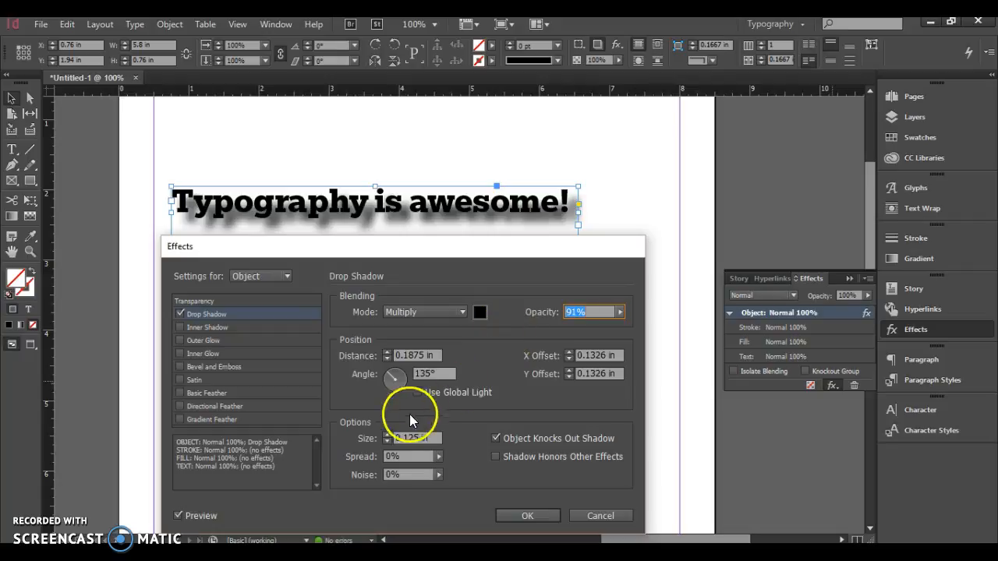
{"action": "left_click", "coordinate": [388, 441]}
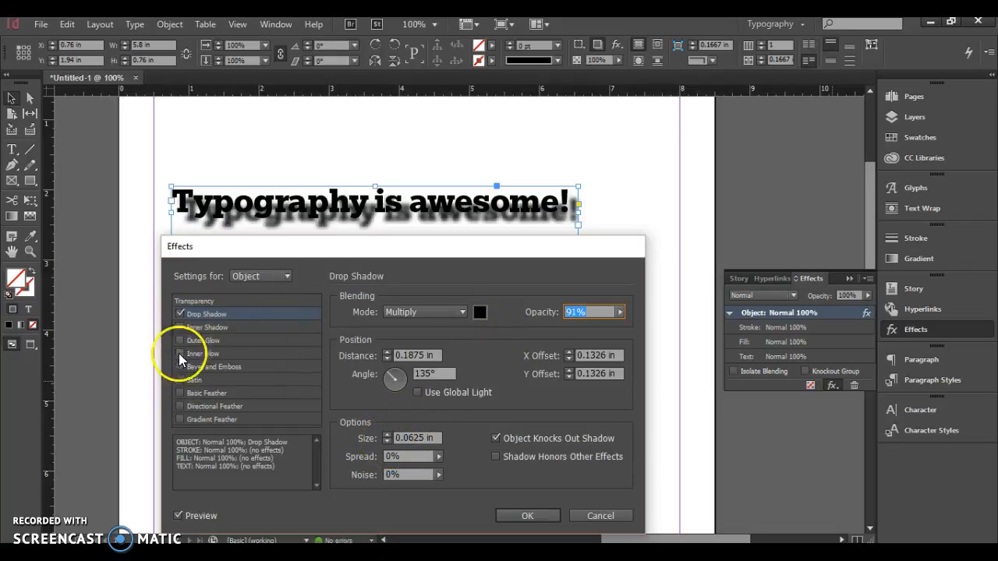
- Replace the drop shadow with a Bevel and Emboss effect using the Inner Bevel style and Chisel Hard technique
{"action": "left_click", "coordinate": [179, 314]}
{"action": "left_click", "coordinate": [181, 367]}
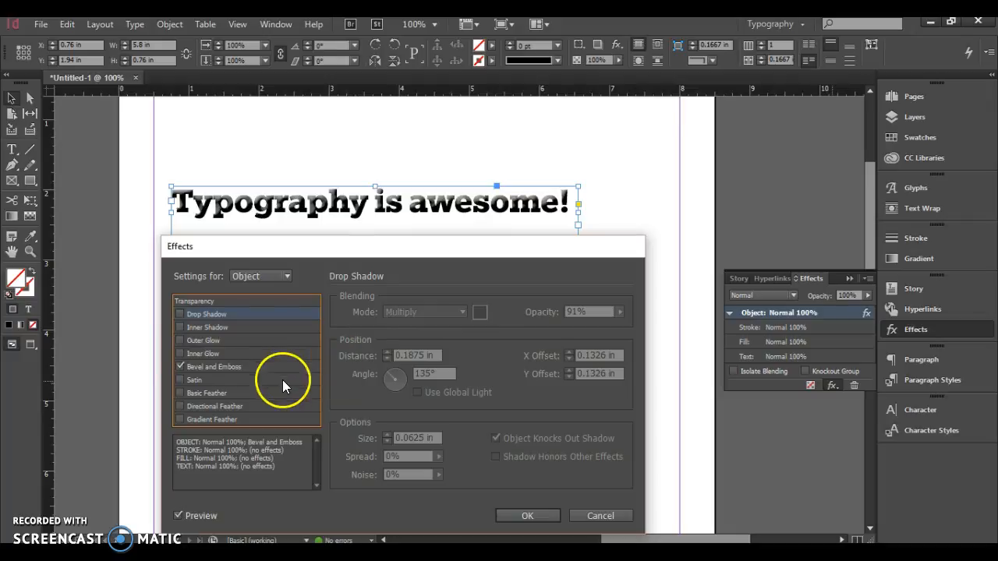
{"action": "left_click", "coordinate": [251, 364]}
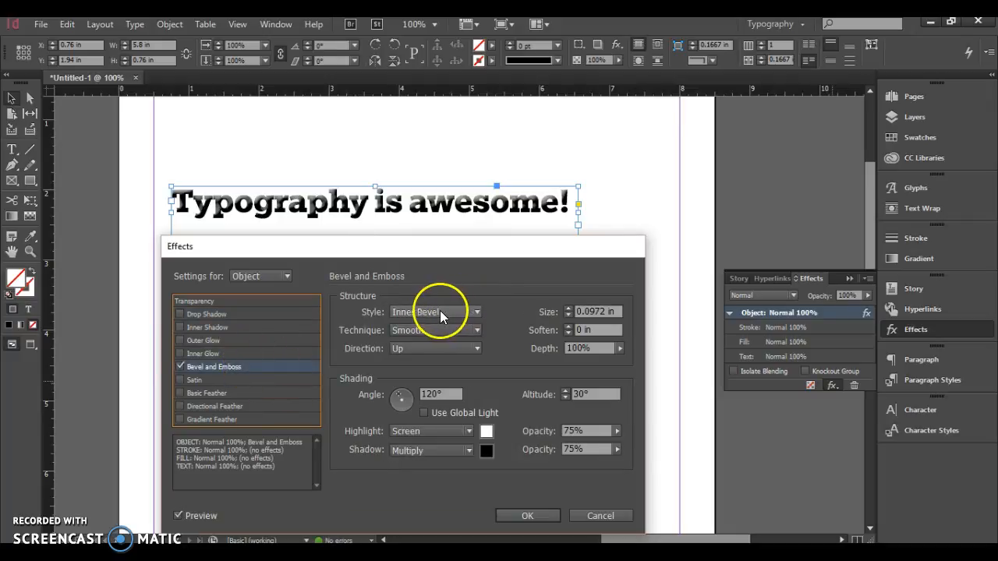
{"action": "left_click", "coordinate": [479, 314]}
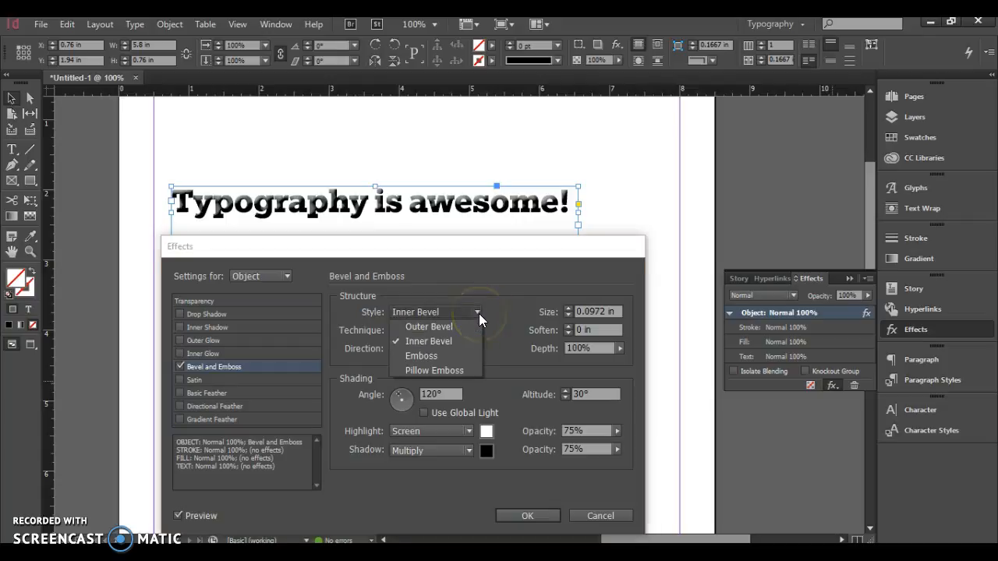
{"action": "left_click", "coordinate": [480, 312]}
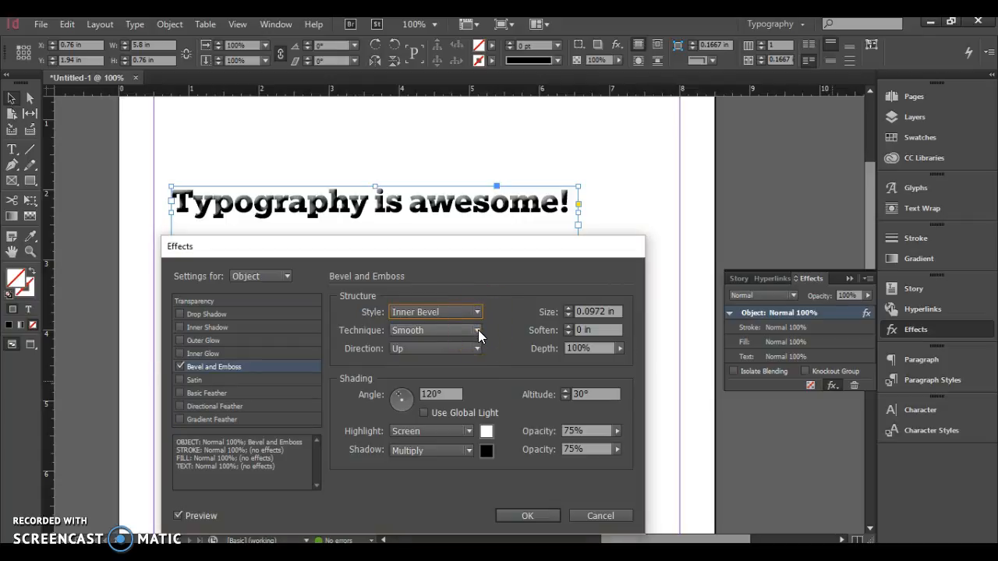
{"action": "left_click", "coordinate": [478, 330]}
{"action": "left_click", "coordinate": [458, 360]}
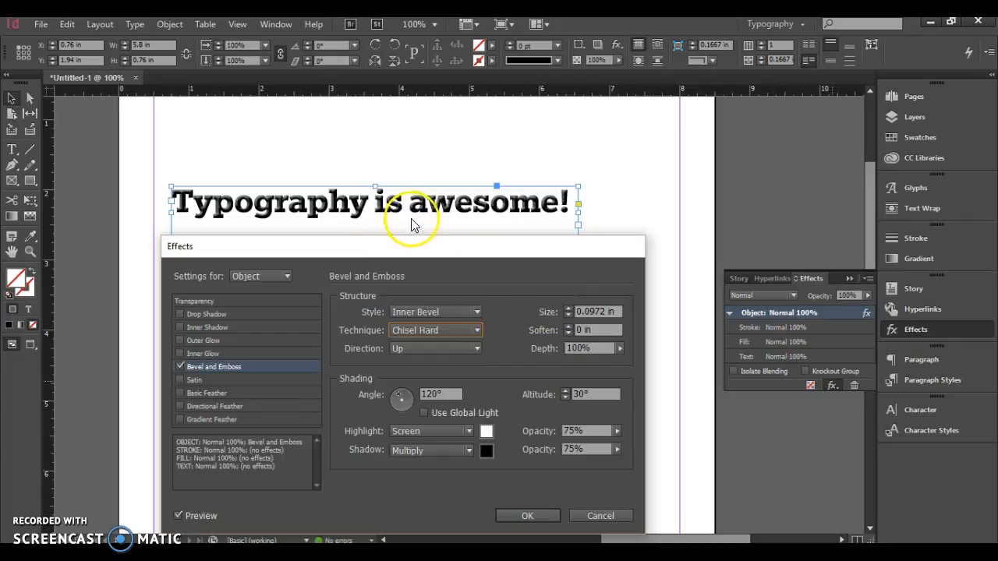
- Try a bevel size of 0.125 in with softening up to 0.125 in, and discard all the effect changes
{"action": "left_click", "coordinate": [569, 308]}
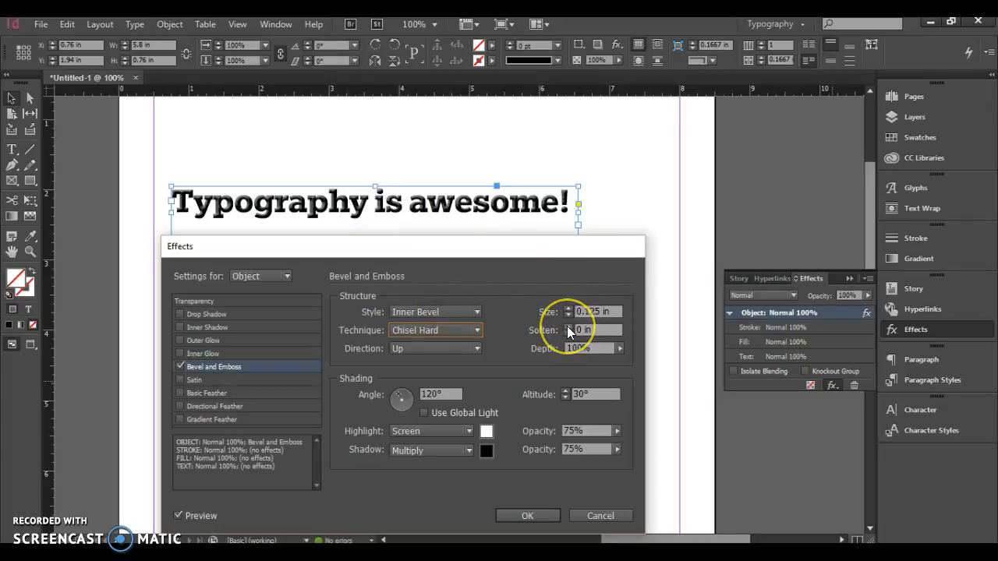
{"action": "left_click", "coordinate": [567, 326]}
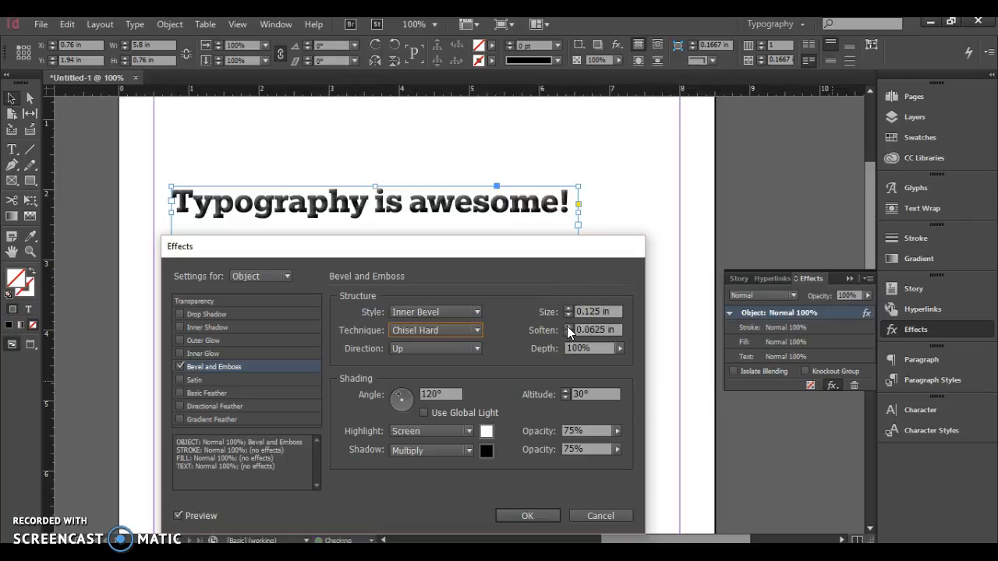
{"action": "left_click", "coordinate": [567, 325]}
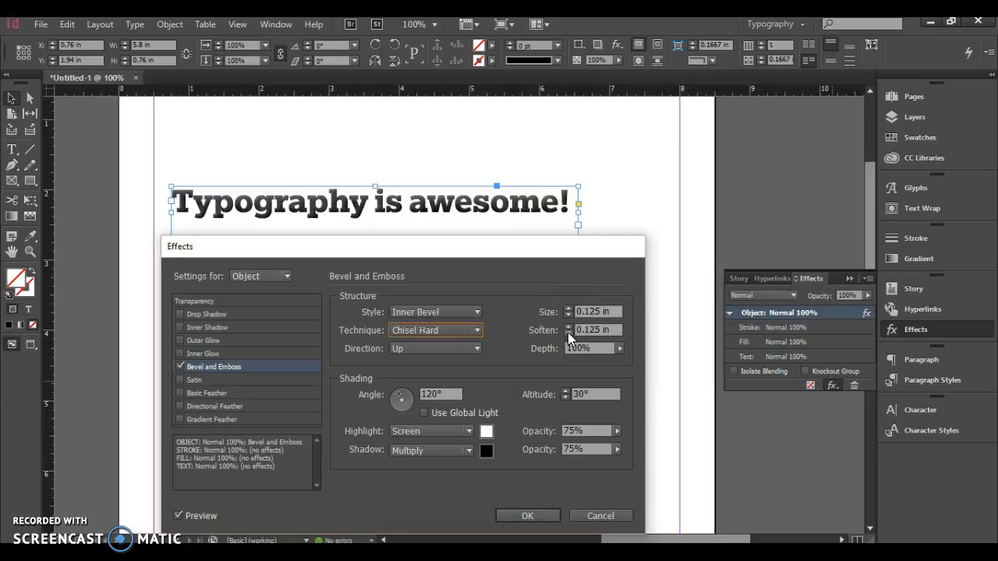
{"action": "left_click", "coordinate": [567, 333]}
{"action": "left_click", "coordinate": [568, 333]}
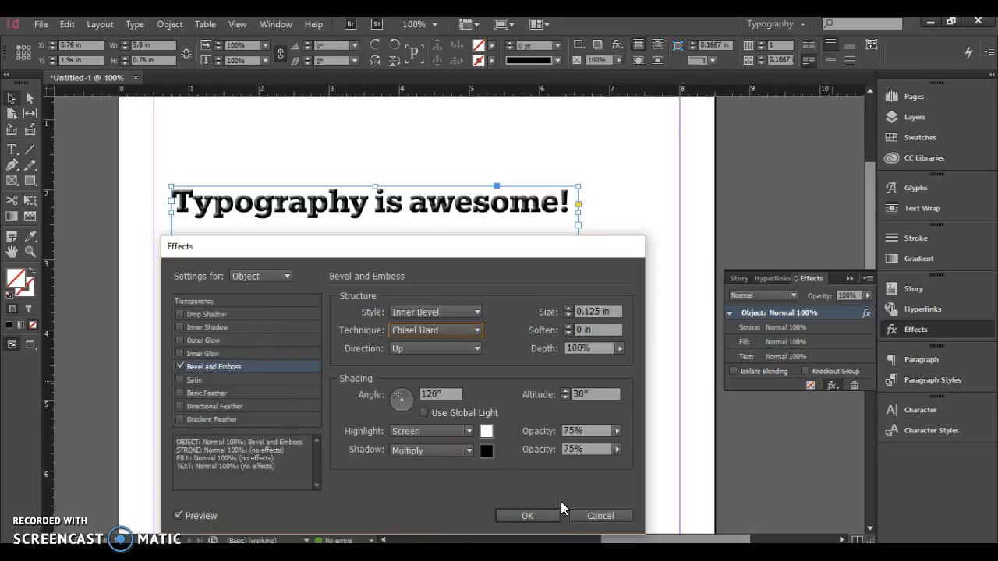
{"action": "left_click", "coordinate": [600, 516]}
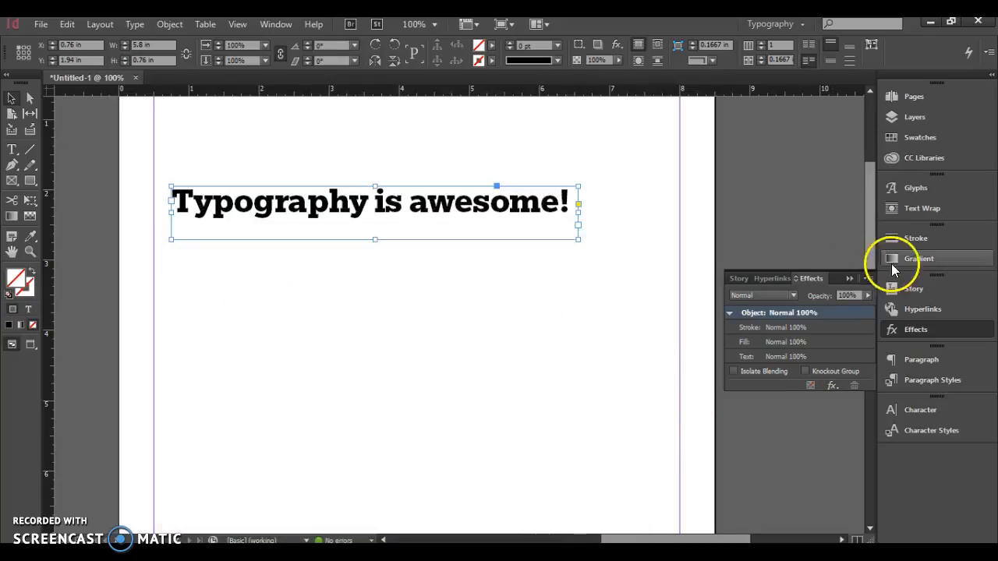
{"action": "left_click", "coordinate": [850, 279]}
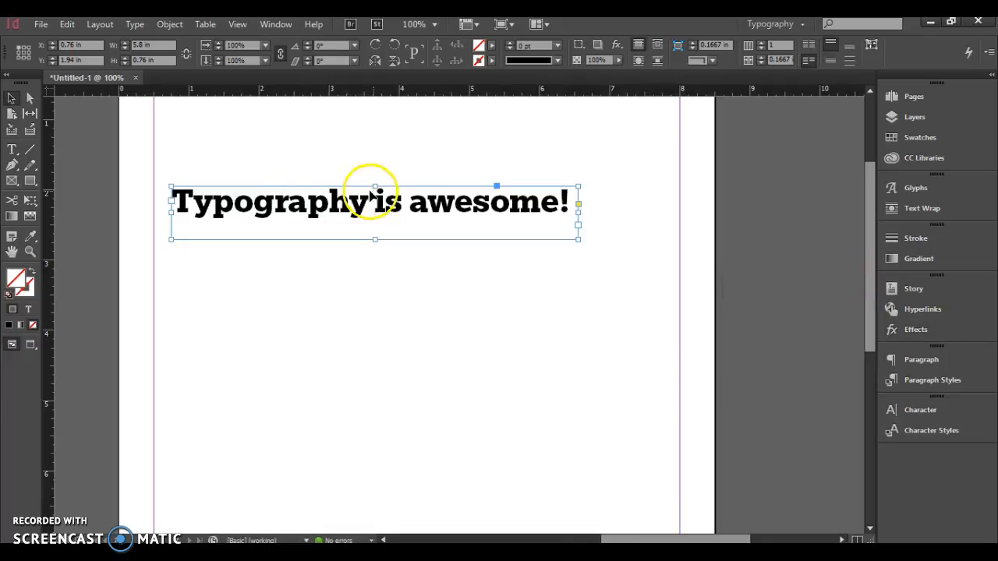
- Apply a gradient fill to the headline's text rather than to its frame
{"action": "left_click", "coordinate": [28, 312]}
{"action": "left_click", "coordinate": [18, 279]}
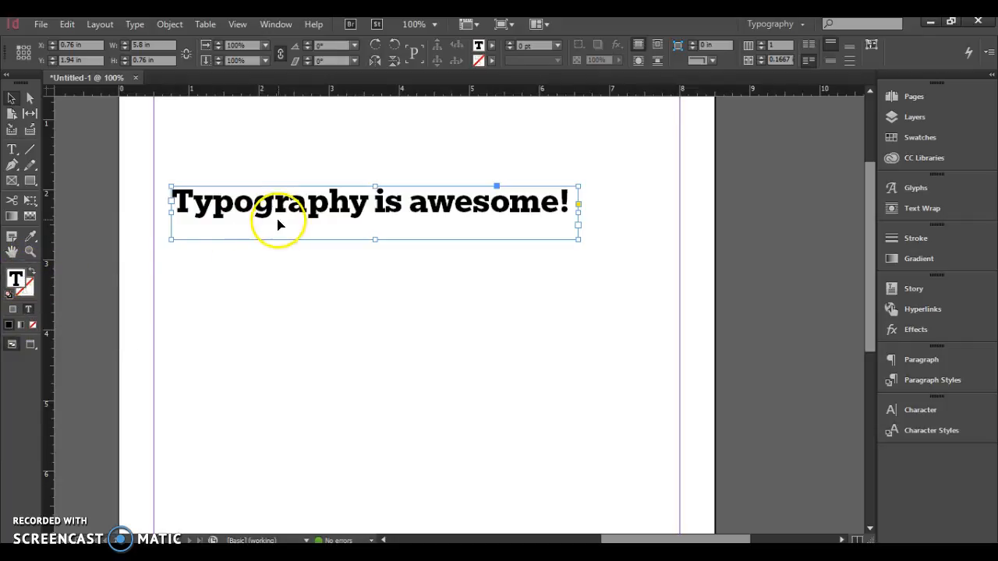
{"action": "left_click", "coordinate": [21, 326]}
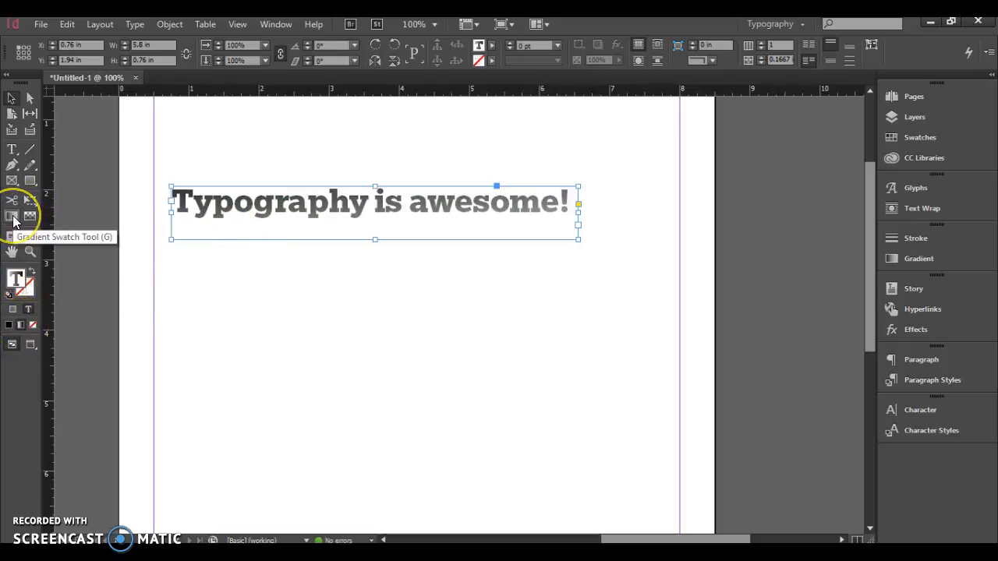
- Redirect the headline's gradient with the Gradient Swatch Tool so it runs almost vertically from above the text to below it
{"action": "left_click", "coordinate": [13, 218]}
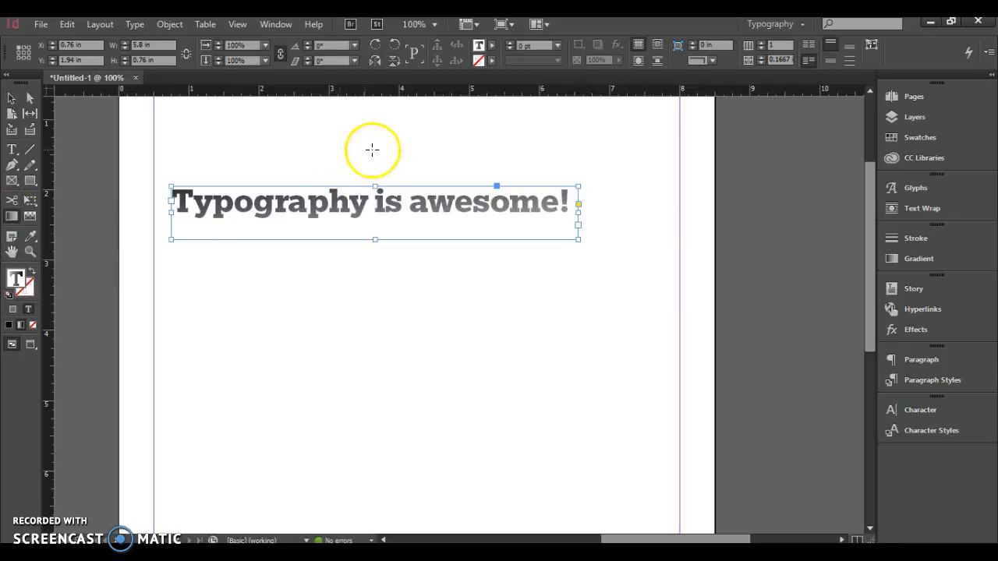
{"action": "left_click_drag", "start_coordinate": [357, 162], "coordinate": [401, 229]}
{"action": "left_click_drag", "start_coordinate": [366, 165], "coordinate": [375, 257]}
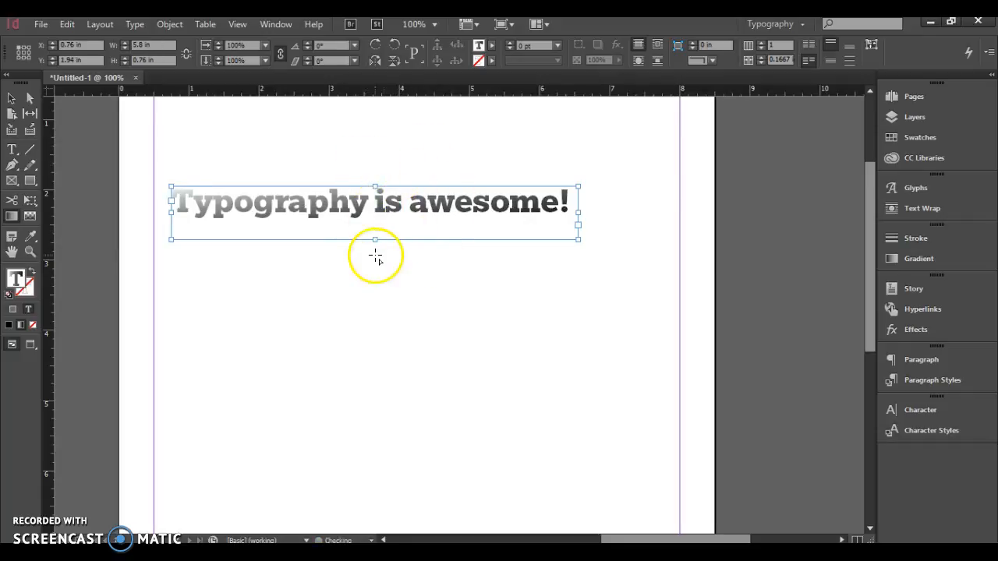
- Adjust the headline gradient's midpoint so it sits slightly closer to the white stop
{"action": "left_click", "coordinate": [904, 258]}
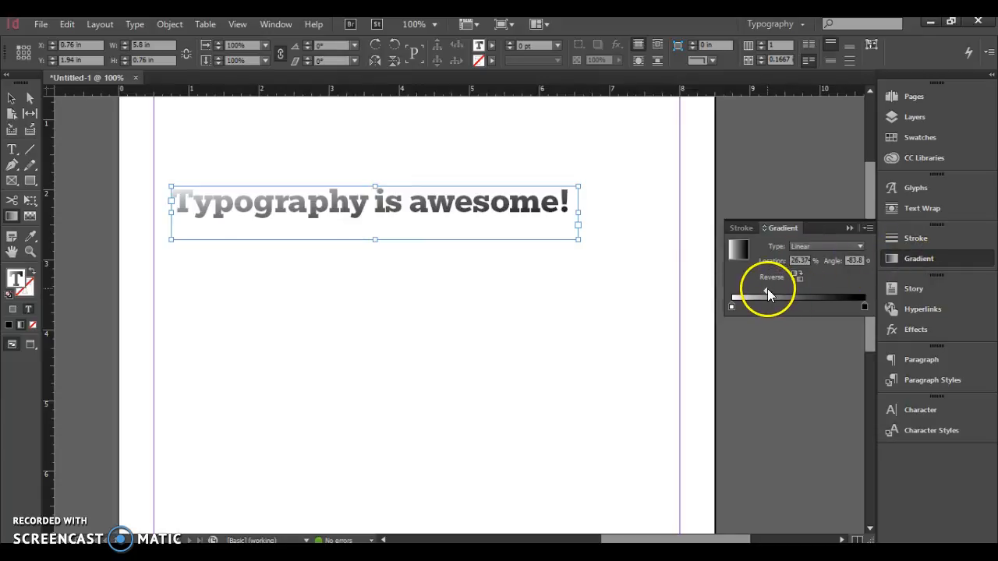
{"action": "mouse_move", "coordinate": [768, 290]}
{"action": "left_mouse_down"}
{"action": "mouse_move", "coordinate": [816, 285]}
{"action": "mouse_move", "coordinate": [750, 290]}
{"action": "left_mouse_up"}
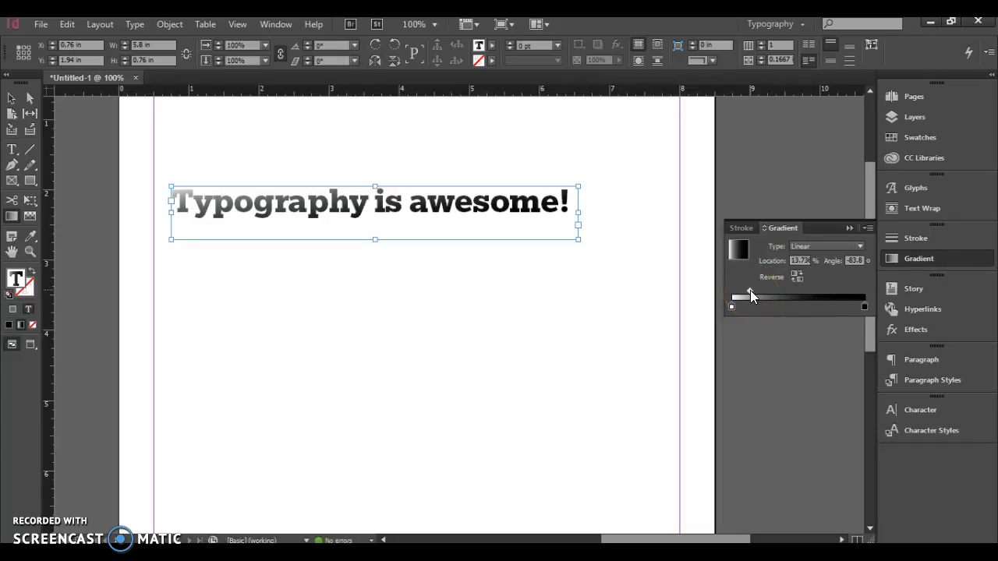
{"action": "left_click_drag", "start_coordinate": [750, 290], "coordinate": [761, 290]}
{"action": "left_click", "coordinate": [848, 228]}
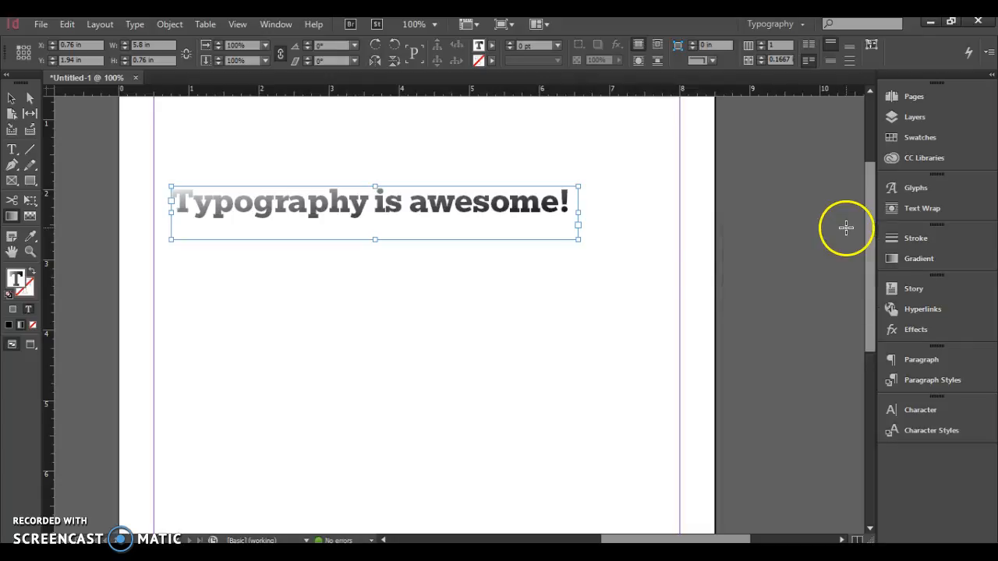